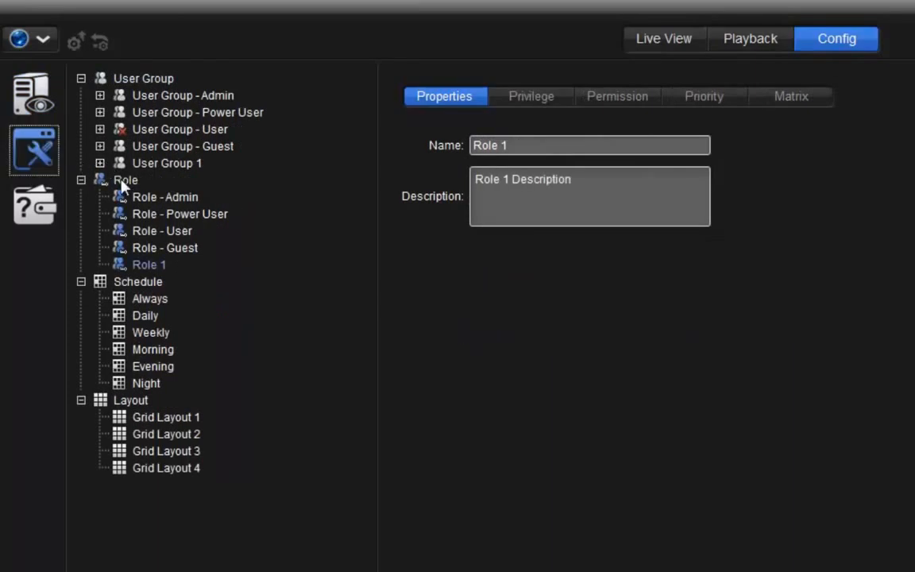
# Add a new role and name it "guard", leaving its description empty.
pyautogui.click(124, 181)
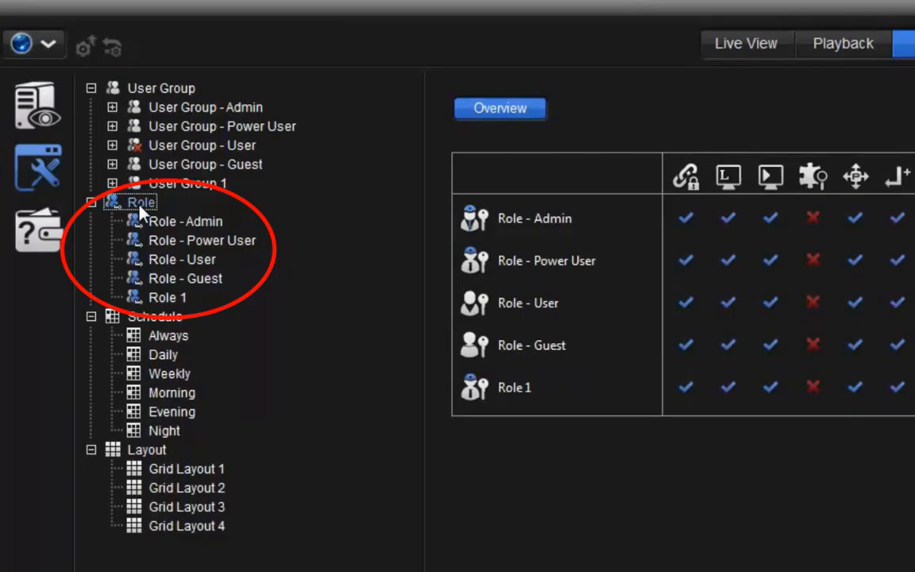
pyautogui.click(82, 546)
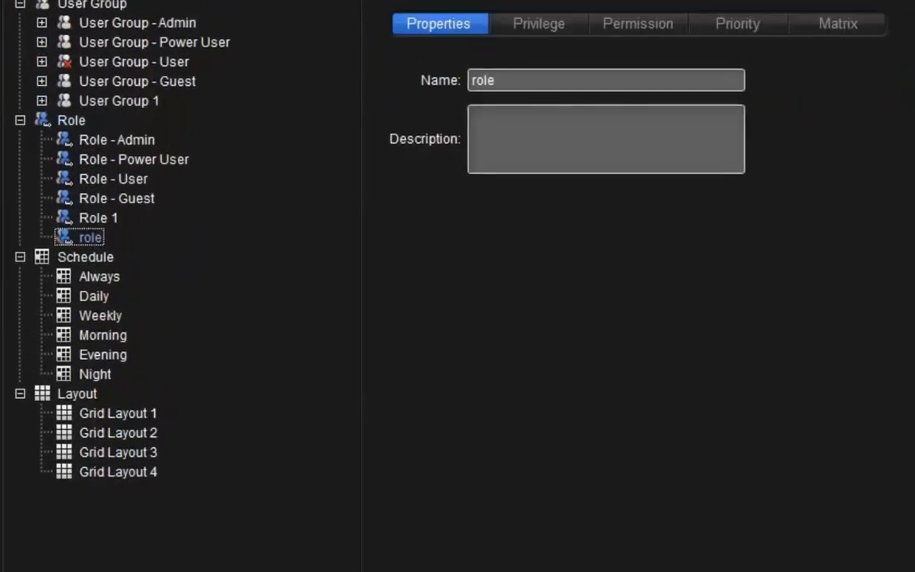
pyautogui.doubleClick(516, 76)
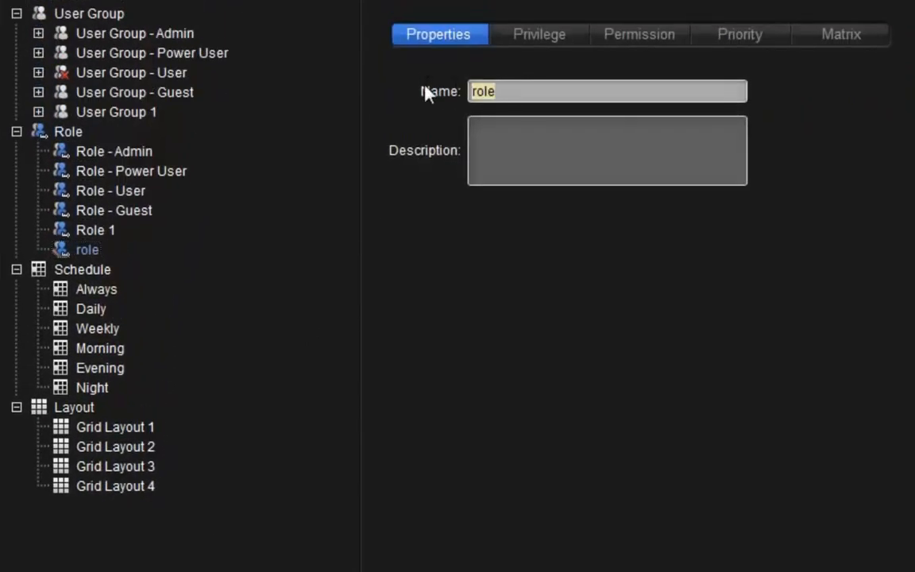
pyautogui.write('guard')
pyautogui.click(491, 164)
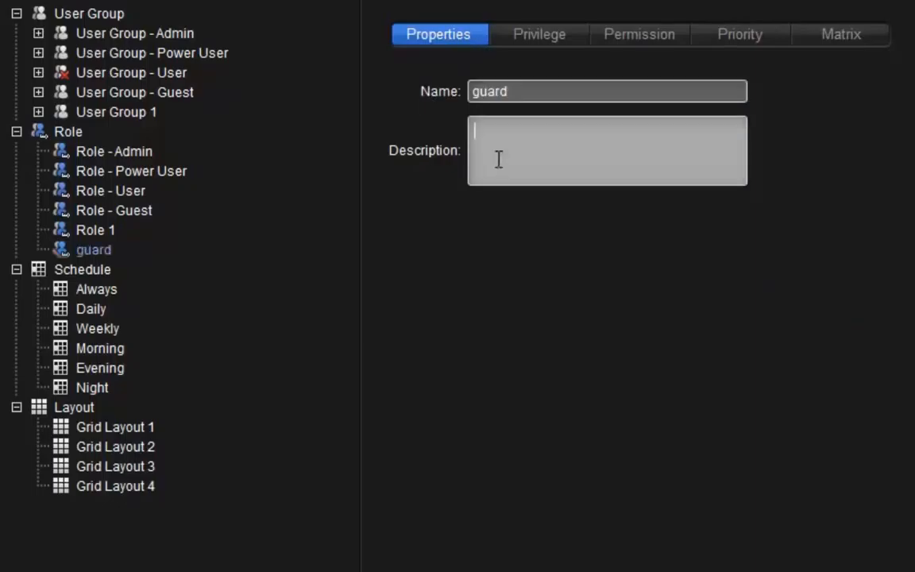
# Leave all Config privileges disabled for the guard role and remove its "Export video and metadata transaction" privilege.
pyautogui.click(559, 37)
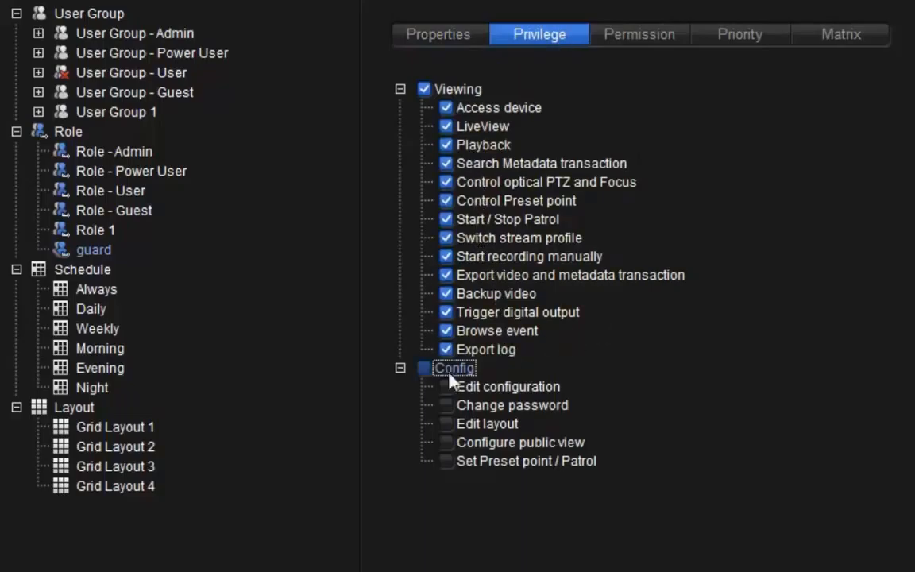
pyautogui.click(422, 369)
pyautogui.click(423, 372)
pyautogui.click(446, 277)
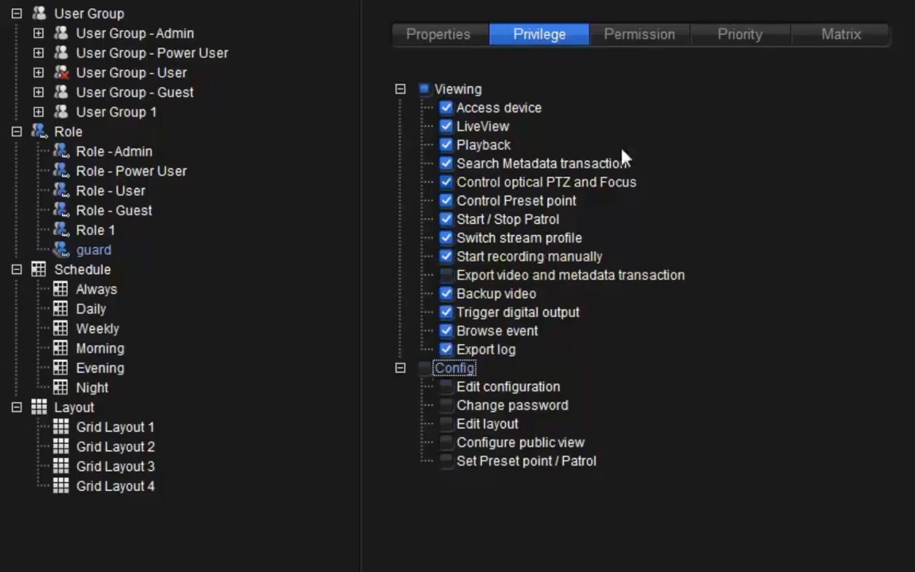
# Examine the guard role's device permissions across the servers, filtering the list by device type such as Camera and returning to All.
pyautogui.click(664, 48)
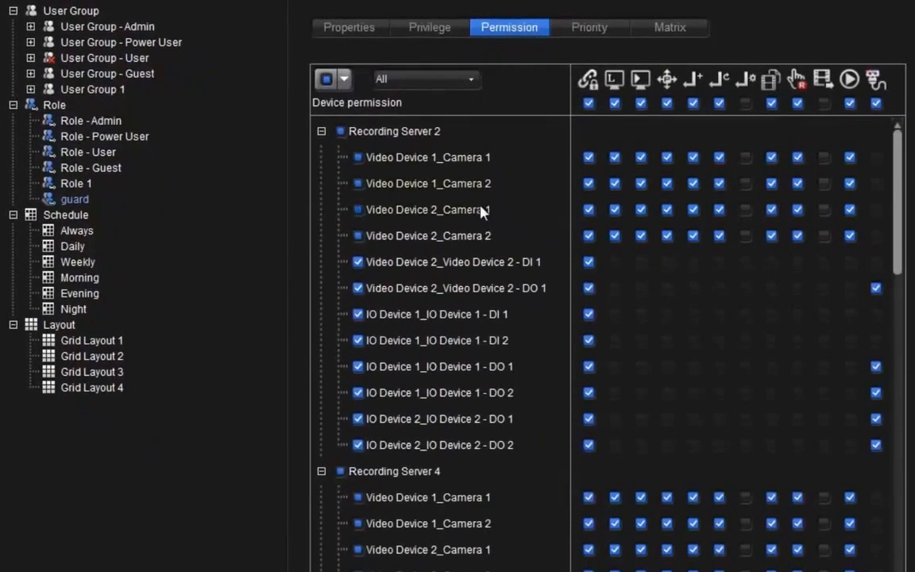
pyautogui.scroll(-5, 425, 300)
pyautogui.scroll(-5, 445, 313)
pyautogui.scroll(-3, 481, 324)
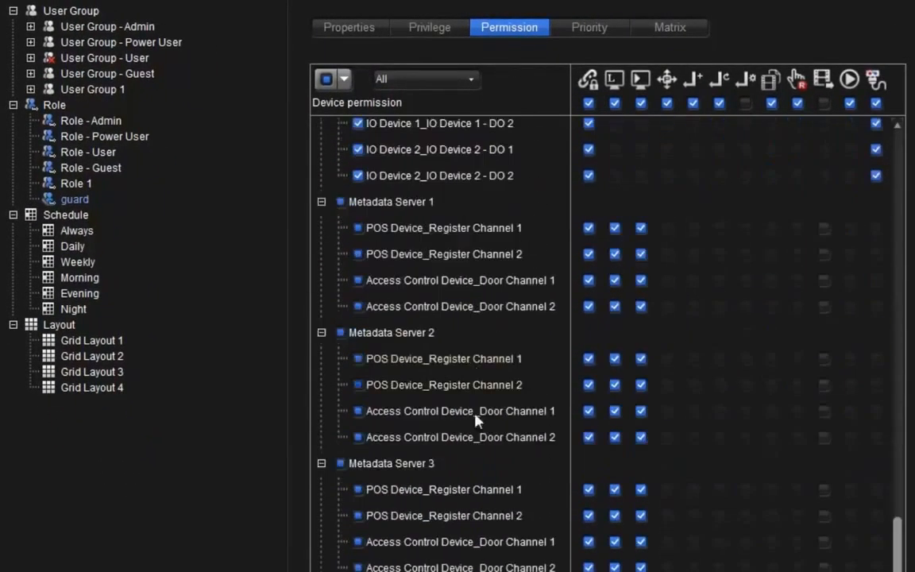
pyautogui.scroll(10, 445, 421)
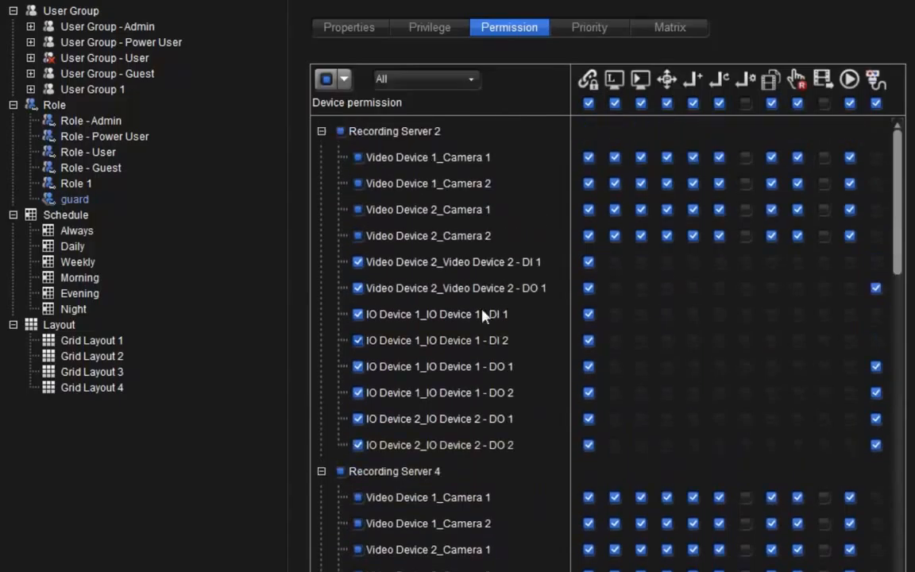
pyautogui.click(468, 79)
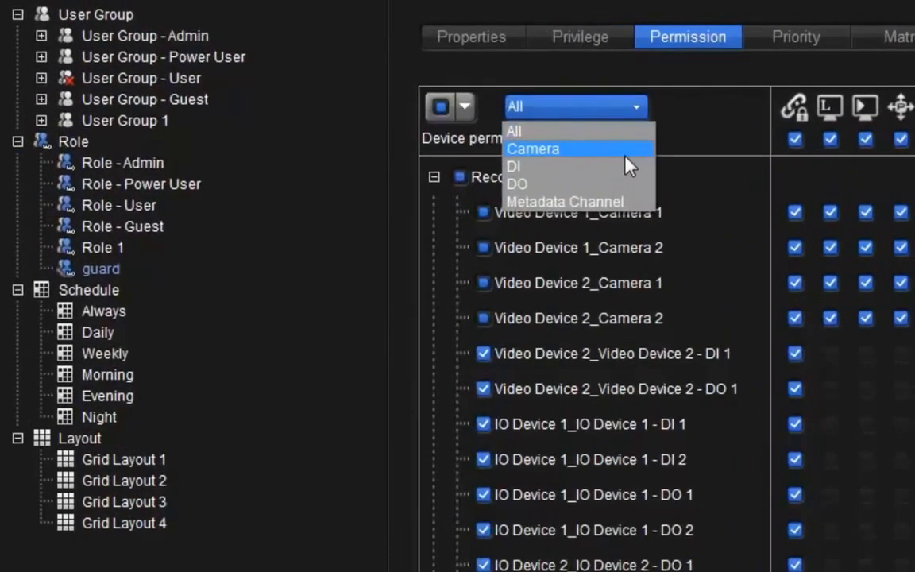
pyautogui.click(591, 139)
pyautogui.click(582, 101)
pyautogui.click(617, 171)
pyautogui.click(611, 112)
pyautogui.click(607, 133)
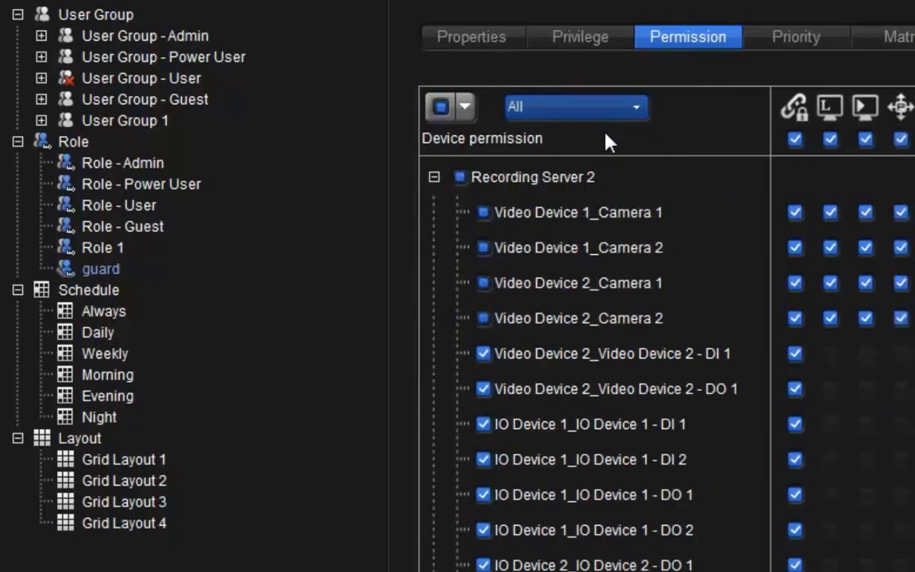
# Remove the guard role's permissions for Video Device 1 Camera 1 and Camera 2 on Recording Server 2.
pyautogui.click(483, 213)
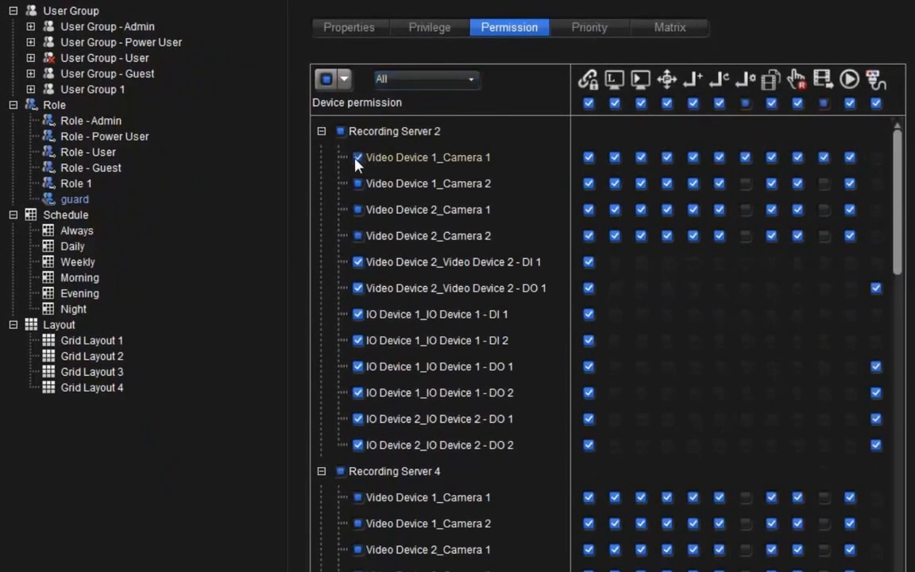
pyautogui.click(356, 159)
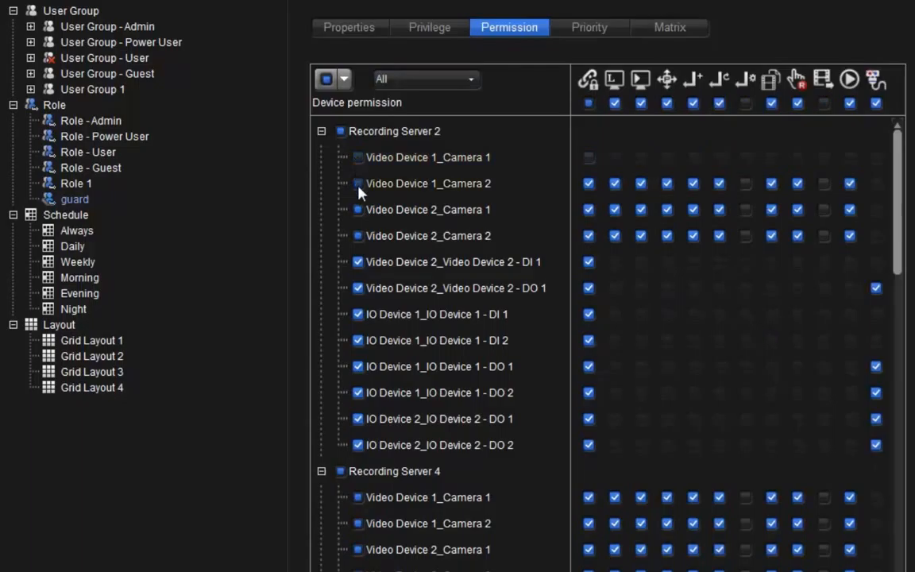
pyautogui.click(358, 187)
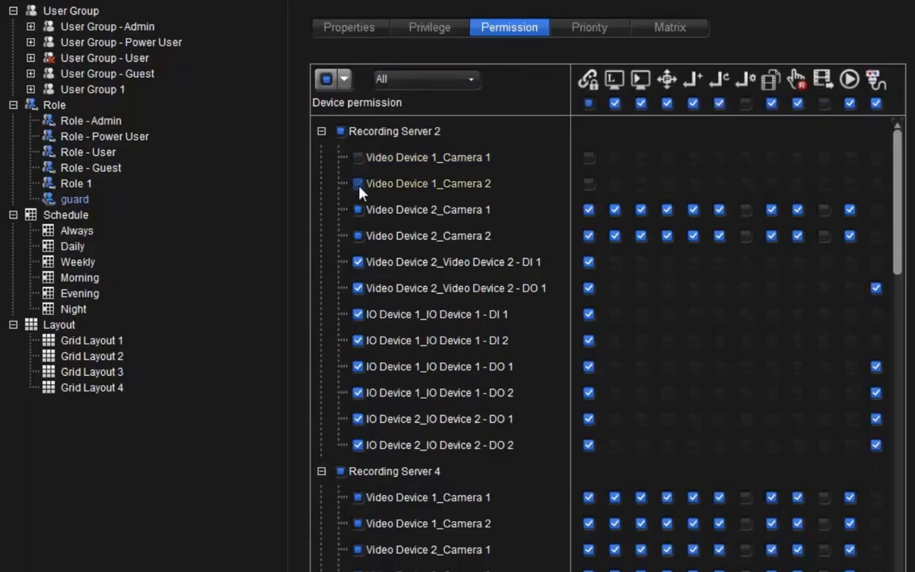
# Grant the guard role all device permissions, then remove every permission for Recording Server 4.
pyautogui.click(344, 80)
pyautogui.click(343, 120)
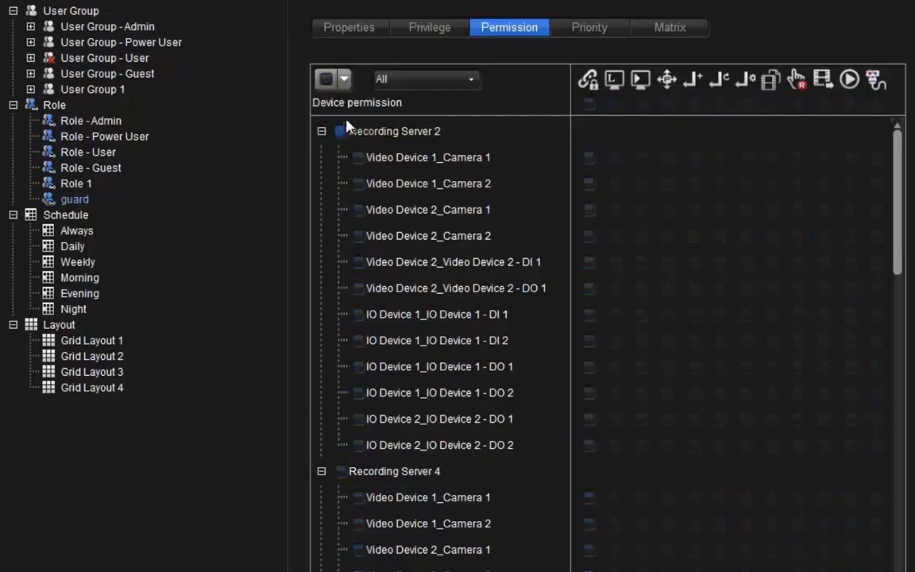
pyautogui.click(326, 80)
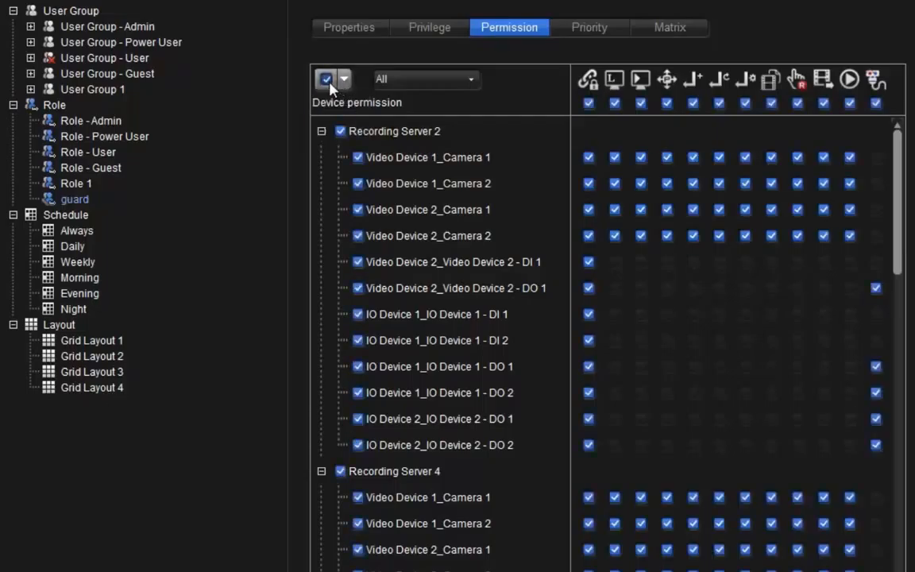
pyautogui.click(341, 472)
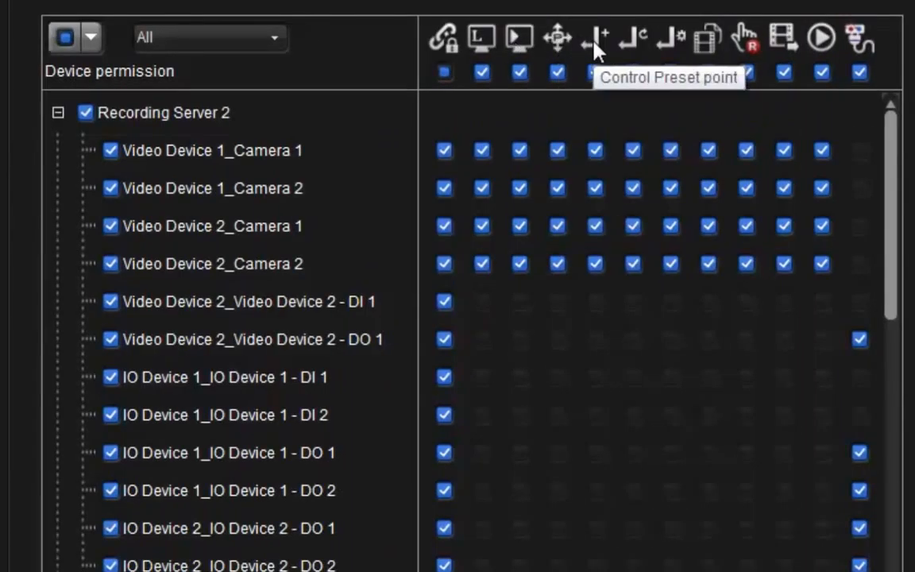
# Revoke Control Preset point and Start / Stop Patrol for all devices, plus Playback for Video Device 1 Camera 1 on Recording Server 2.
pyautogui.click(597, 77)
pyautogui.click(630, 75)
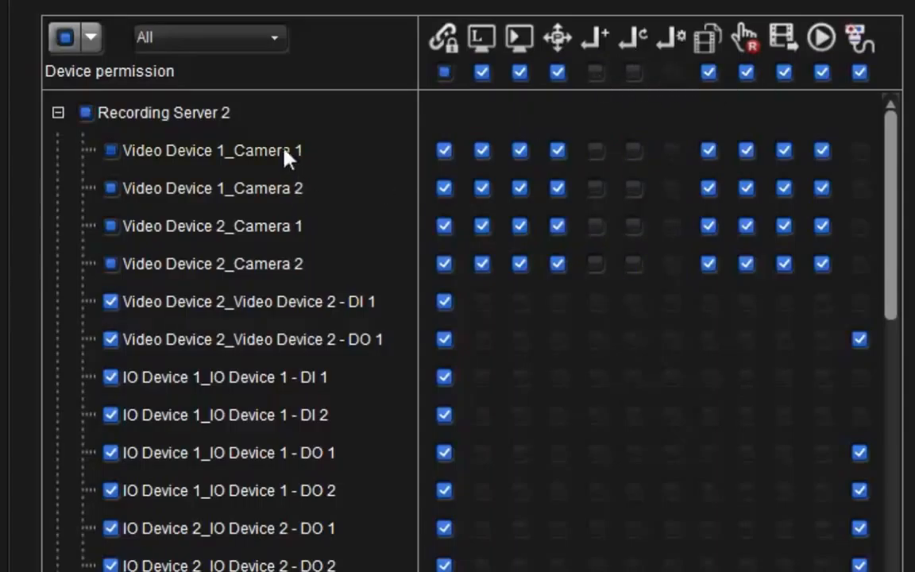
pyautogui.click(520, 152)
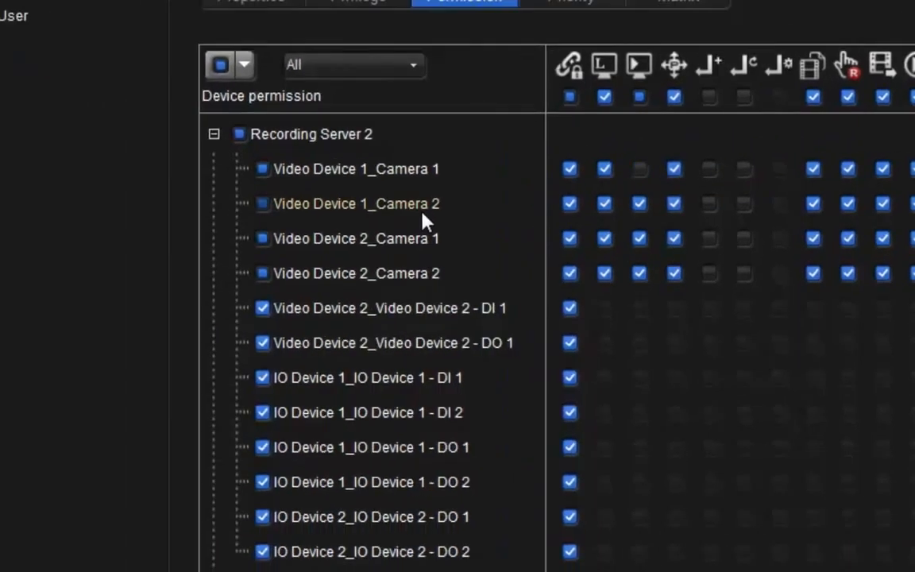
# Re-enable the guard role's Control Preset point privilege and check it in the device permissions.
pyautogui.click(529, 35)
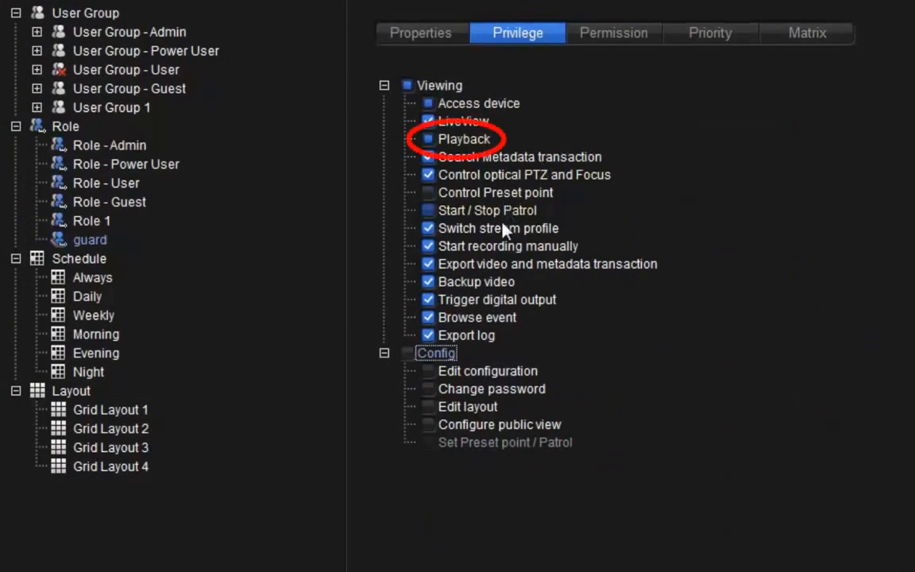
pyautogui.click(457, 195)
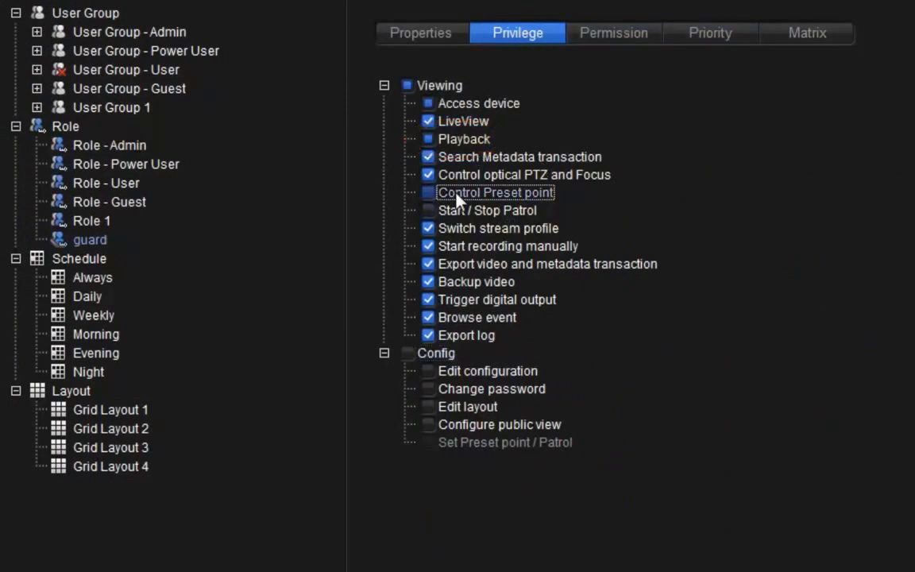
pyautogui.click(430, 194)
pyautogui.click(627, 40)
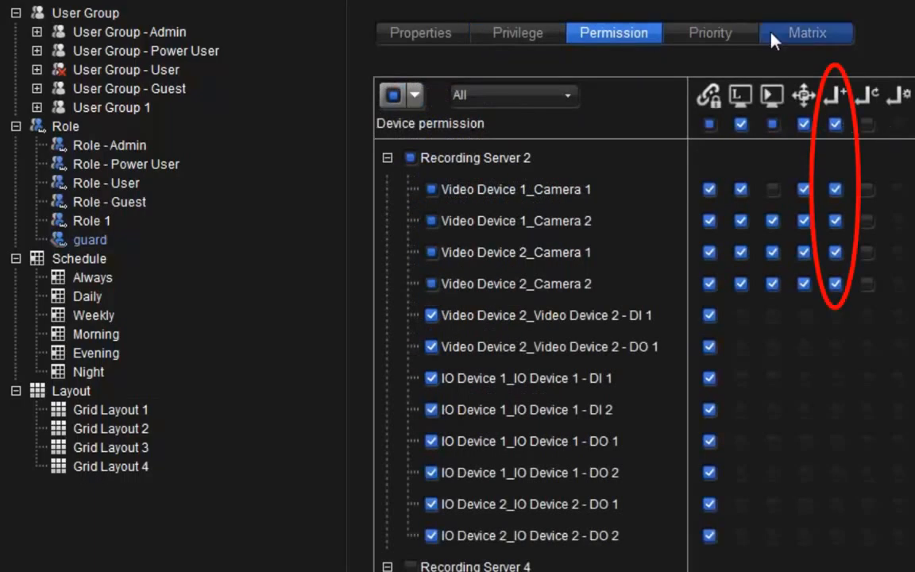
# Set both the PTZ/Preset/Patrol priority and the Matrix priority of the guard role to 1.
pyautogui.click(739, 38)
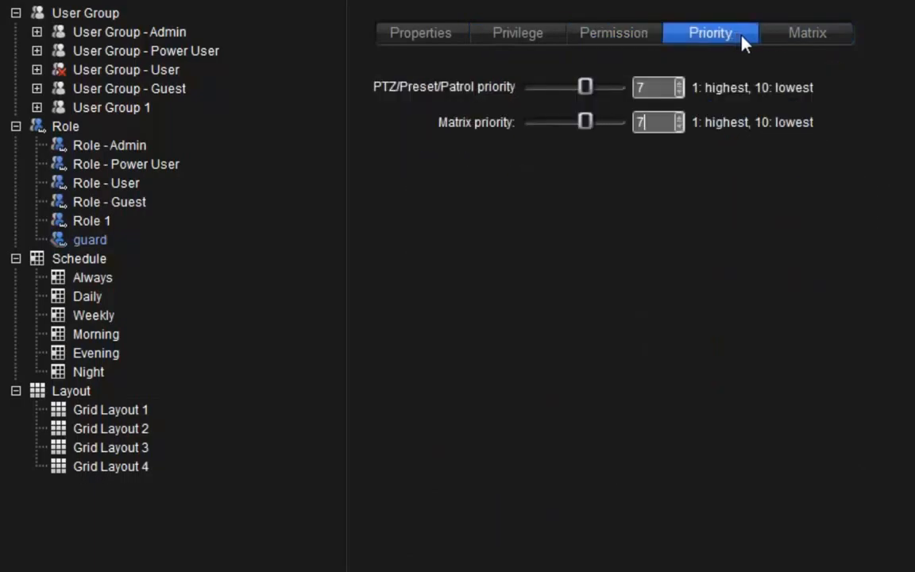
pyautogui.moveTo(586, 87)
pyautogui.mouseDown()
pyautogui.moveTo(574, 85)
pyautogui.moveTo(589, 88)
pyautogui.mouseUp()
pyautogui.moveTo(653, 89); pyautogui.dragTo(620, 120)
pyautogui.write('1')
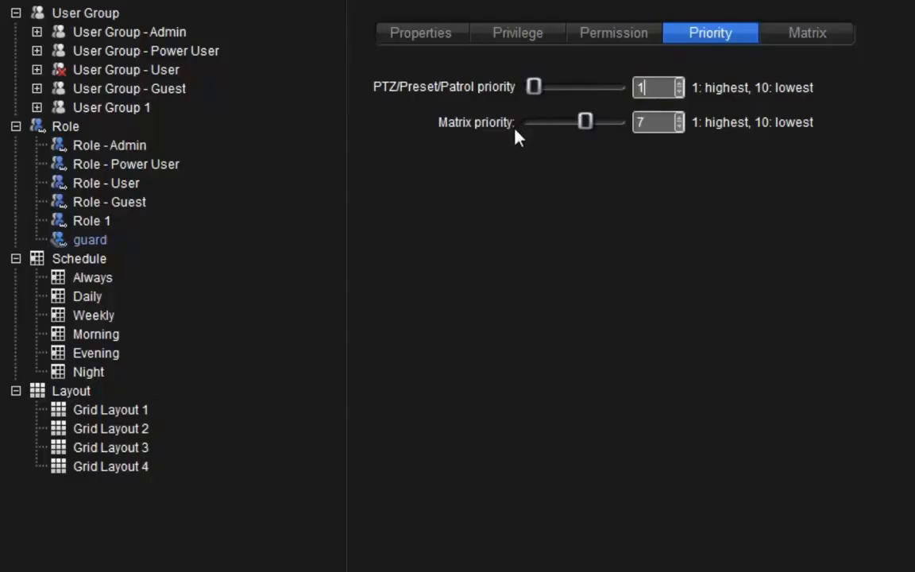
pyautogui.doubleClick(653, 122)
pyautogui.write('1')
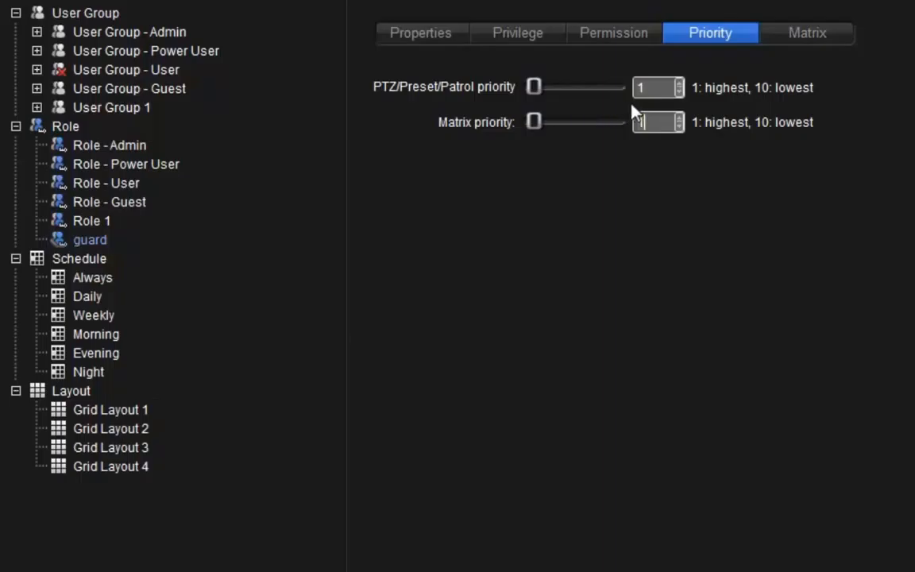
# Allow the guard role to control Matrix 1, assign view profile 1, and toggle the Matrix Auto connect option.
pyautogui.click(780, 45)
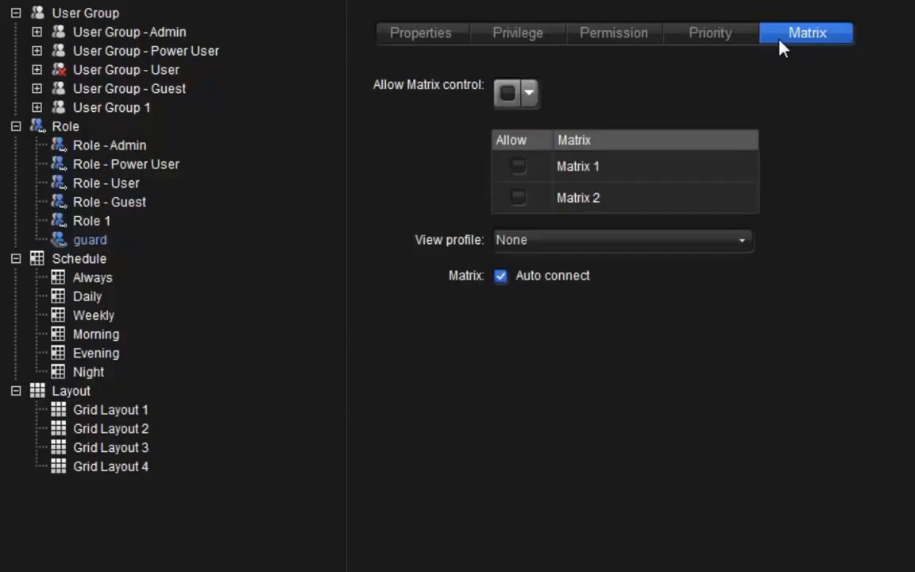
pyautogui.click(512, 170)
pyautogui.click(582, 240)
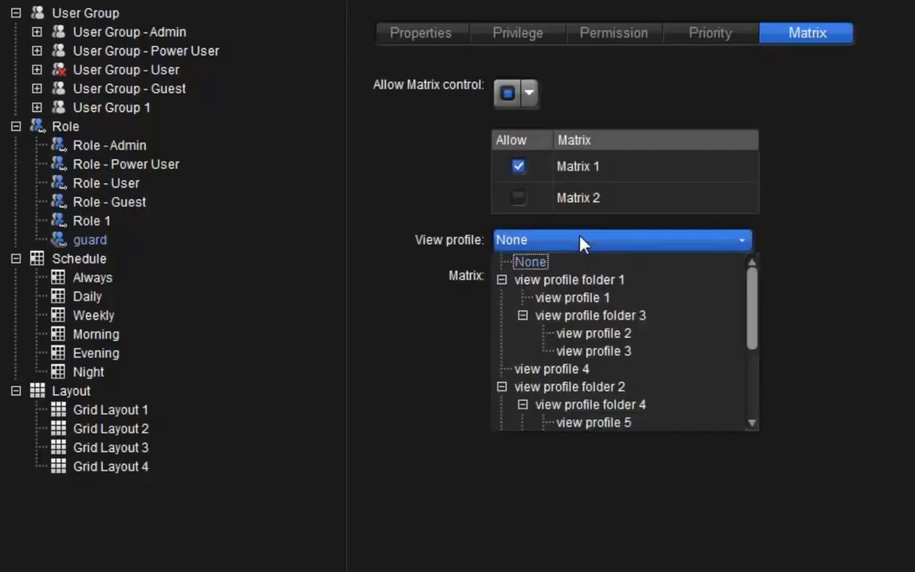
pyautogui.click(581, 297)
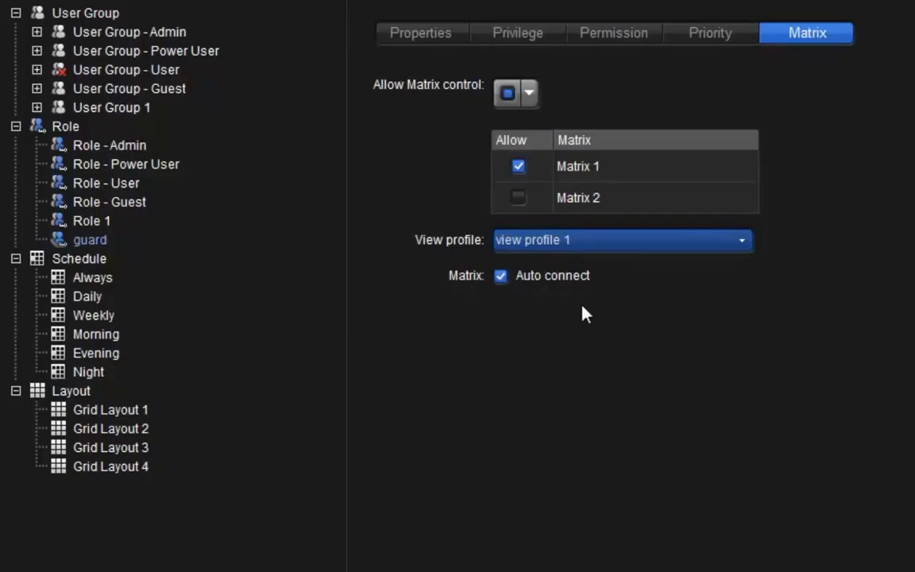
pyautogui.click(502, 280)
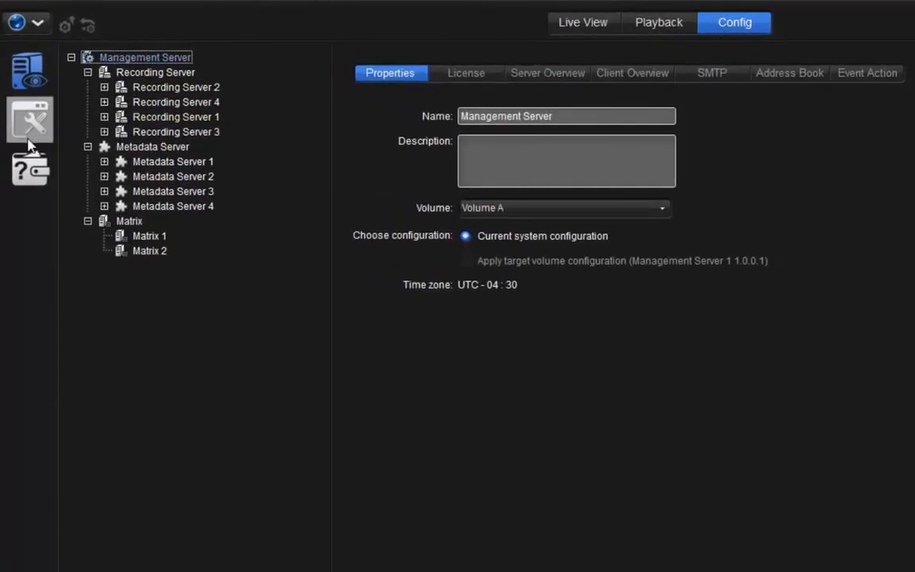
# Add a new user group and name it "guard- morning".
pyautogui.click(30, 127)
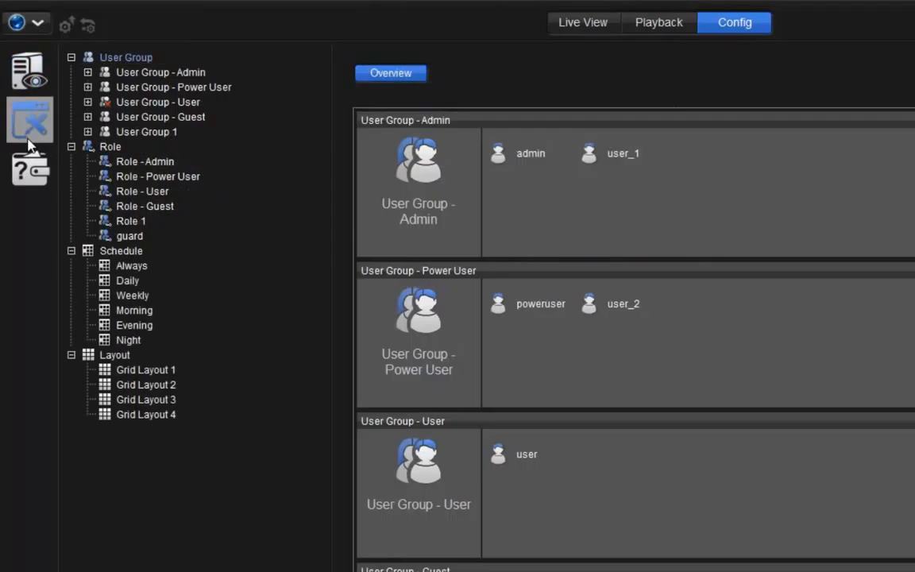
pyautogui.click(133, 58)
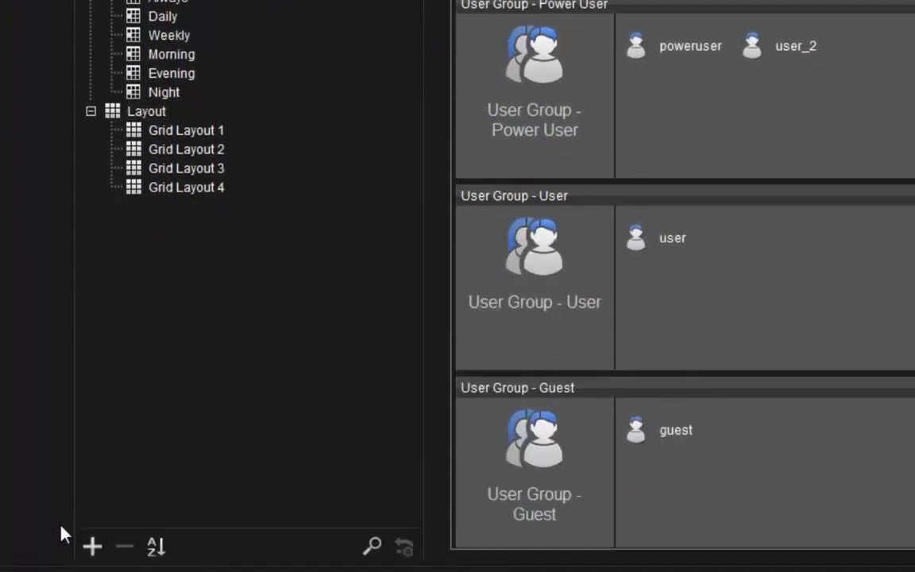
pyautogui.click(91, 546)
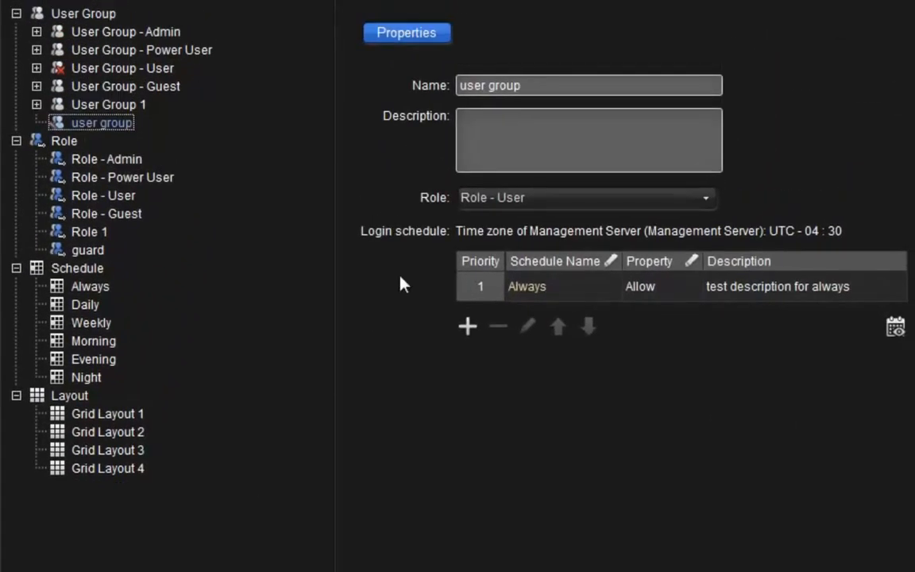
pyautogui.click(516, 86)
pyautogui.write('guard- morning')
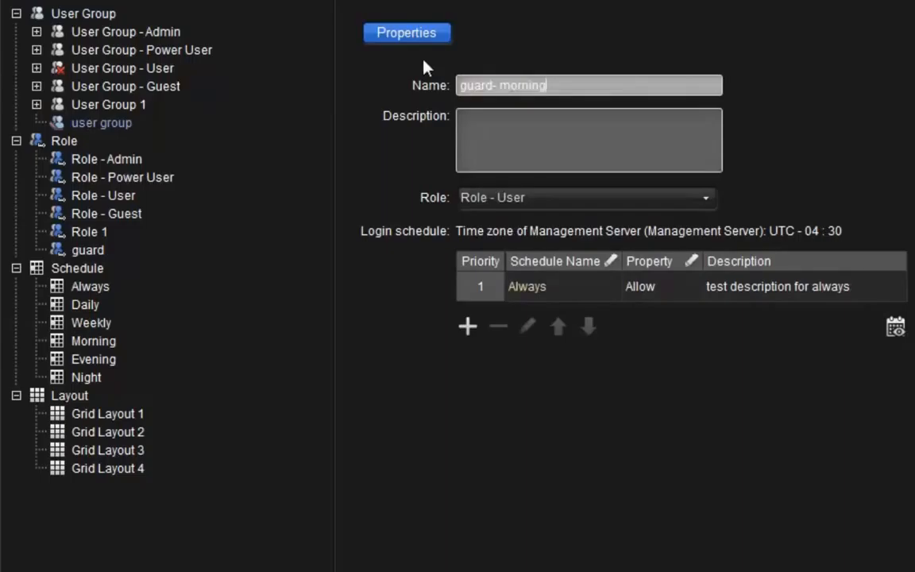
# Assign the guard role to the guard- morning group and set its login schedule to Morning.
pyautogui.click(546, 197)
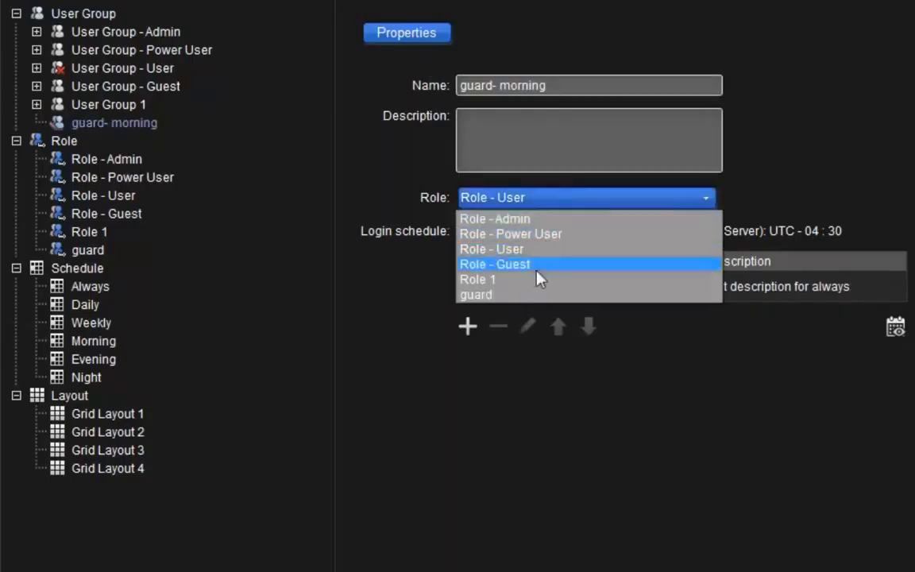
pyautogui.click(530, 298)
pyautogui.click(527, 302)
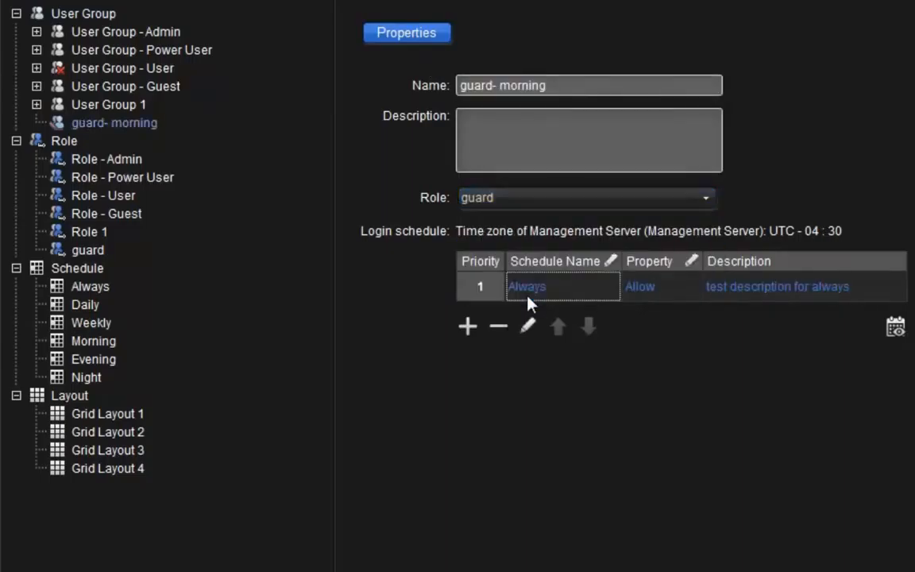
pyautogui.click(528, 302)
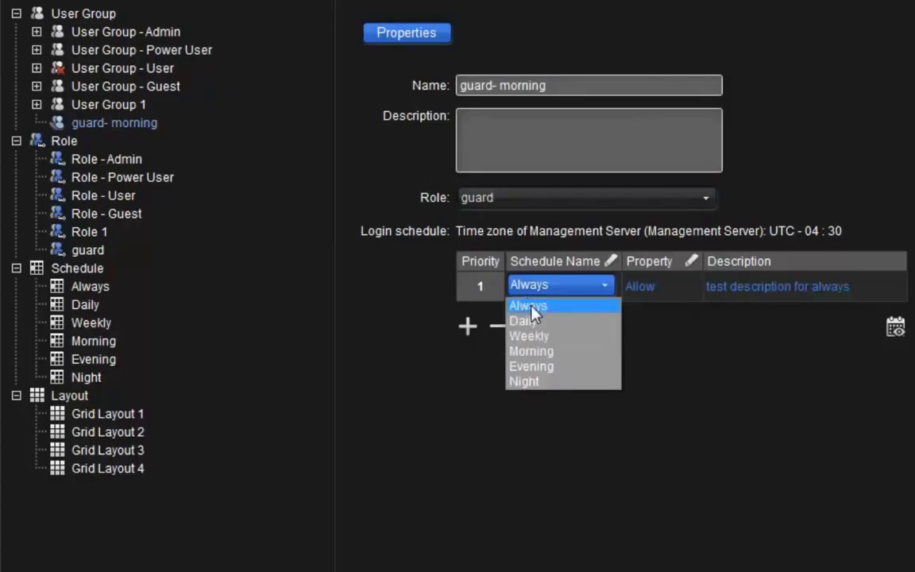
pyautogui.click(543, 354)
# Add a user named "guard1" to the guard- morning group, leaving the new password and its confirmation empty.
pyautogui.click(110, 127)
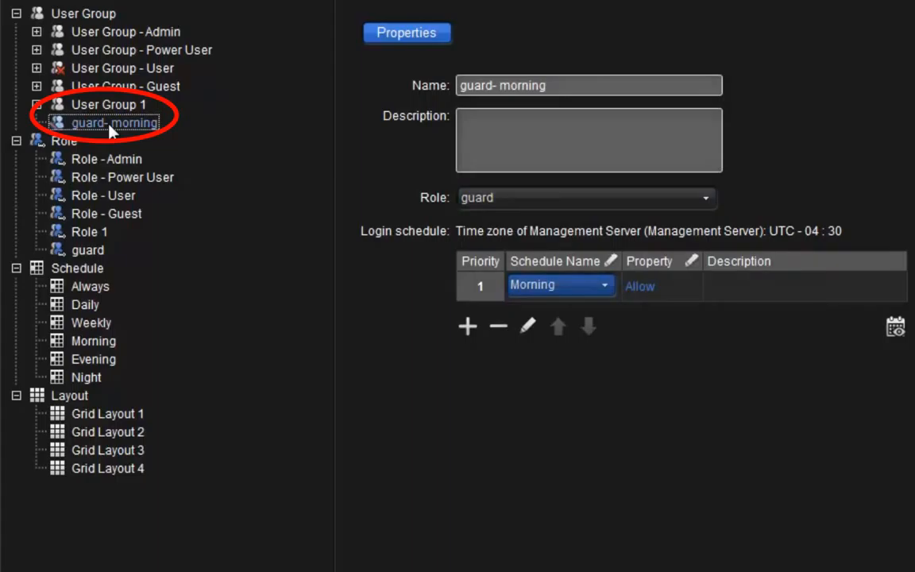
pyautogui.click(14, 548)
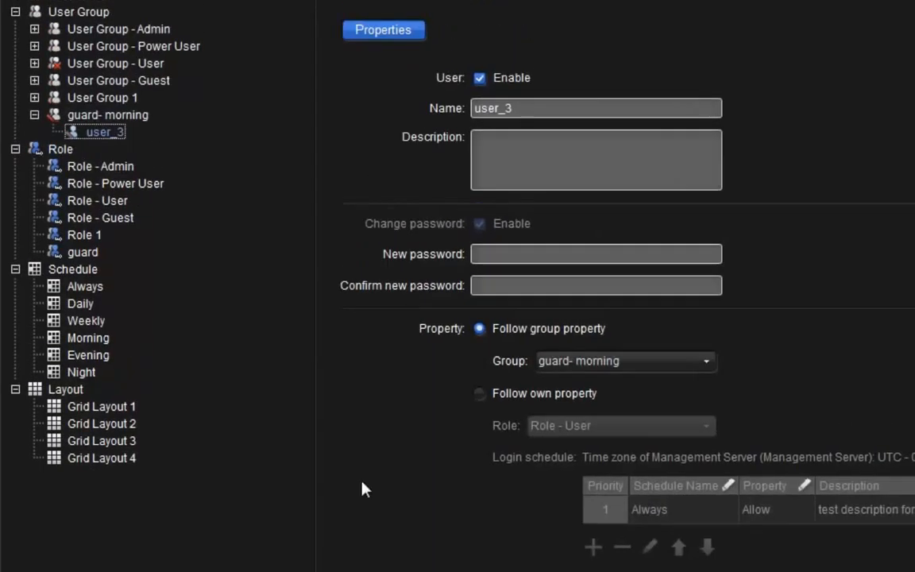
pyautogui.doubleClick(634, 104)
pyautogui.write('g')
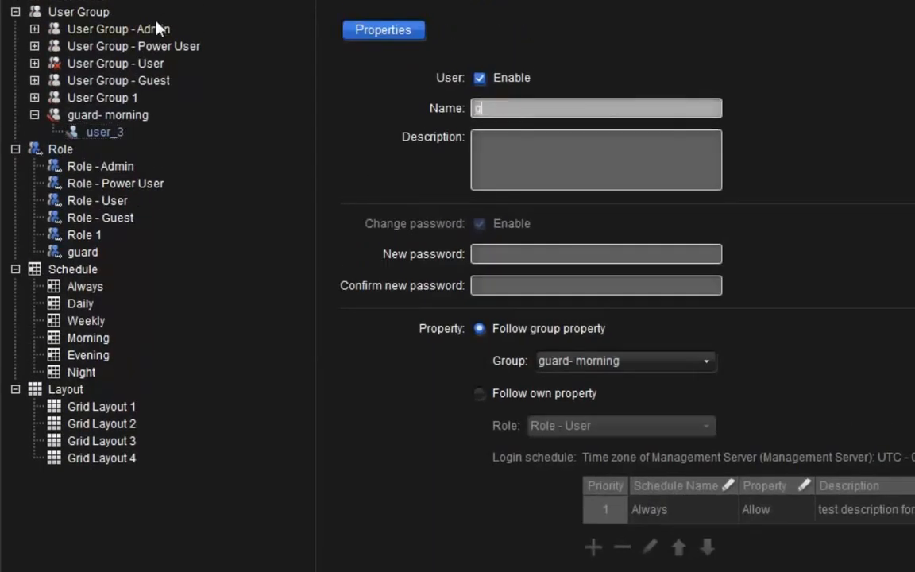
pyautogui.write('uard1')
pyautogui.click(482, 251)
pyautogui.click(502, 287)
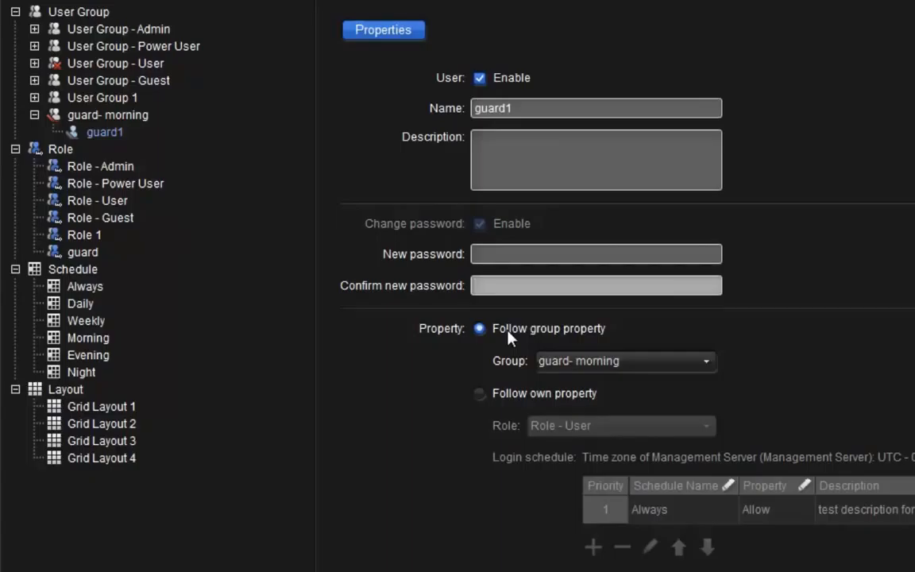
# Make guard1 follow its own property instead of the group's, with Role - Guest as its role.
pyautogui.click(484, 396)
pyautogui.click(540, 427)
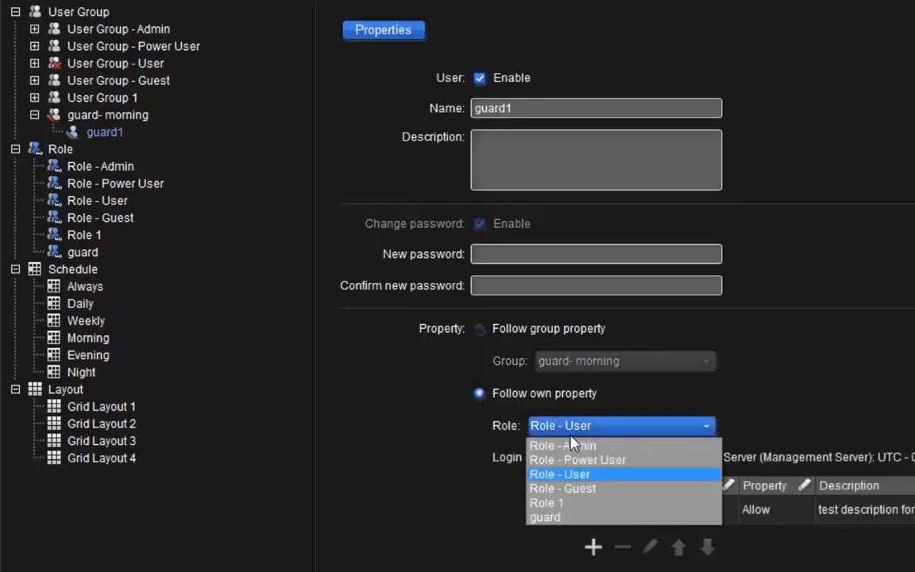
pyautogui.click(571, 487)
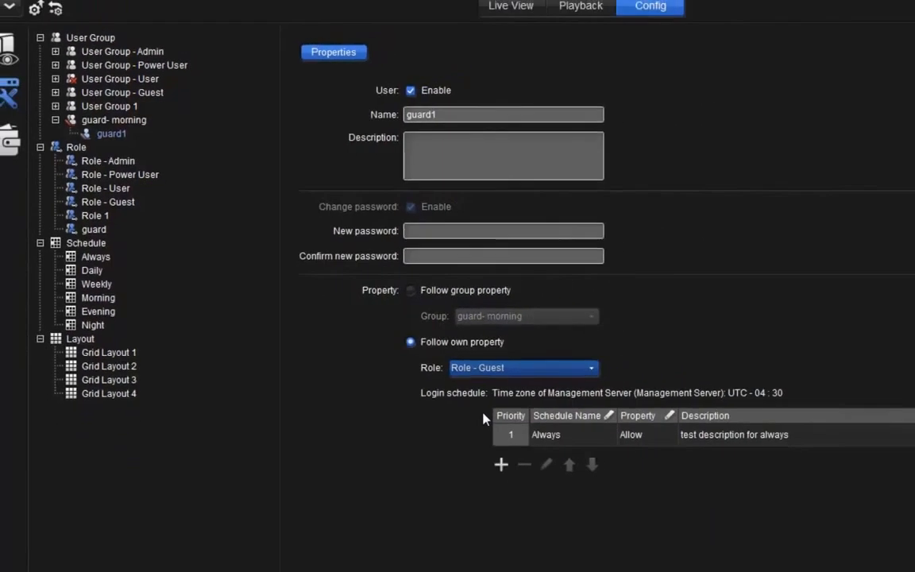